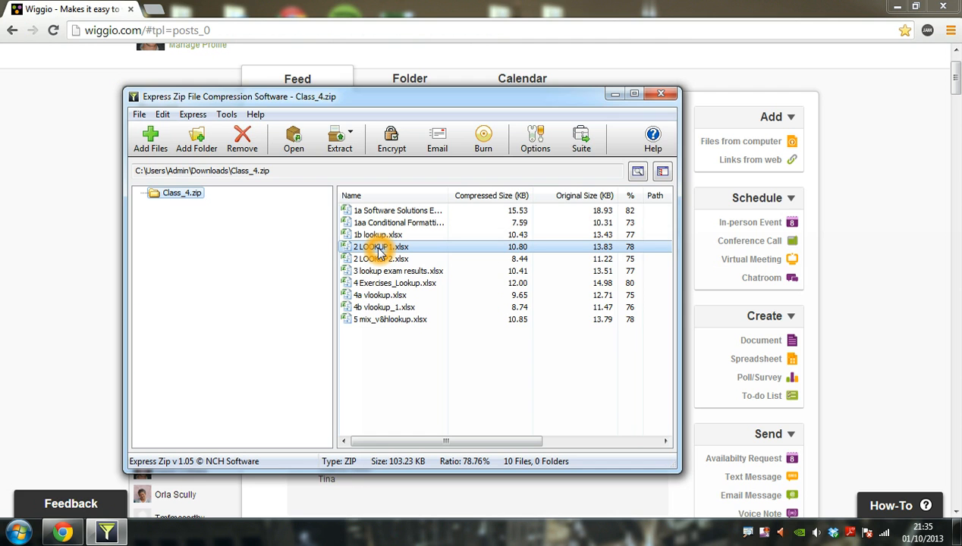
# - Open the workbook 2 LOOKUP1.xlsx from the Class_4.zip archive
pyautogui.doubleClick(380, 249)
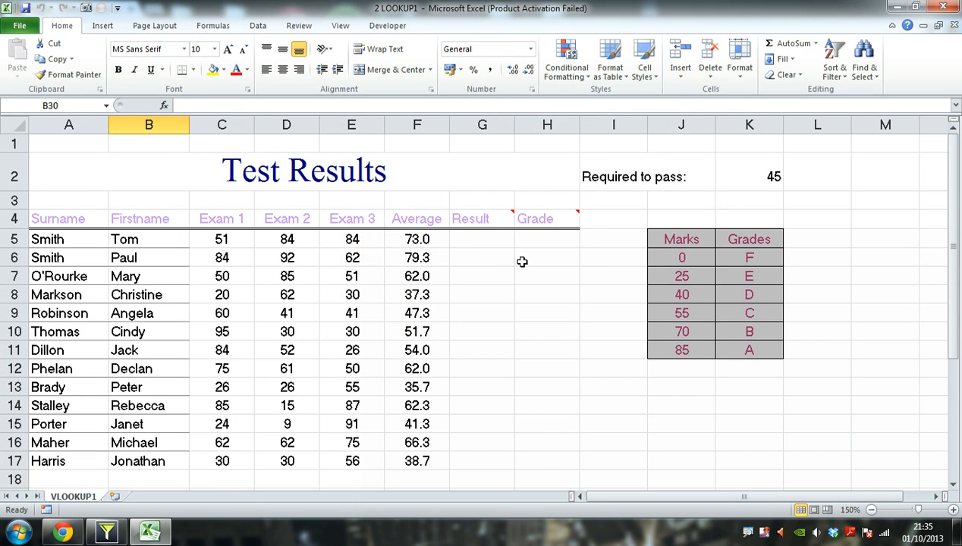
pyautogui.click(615, 395)
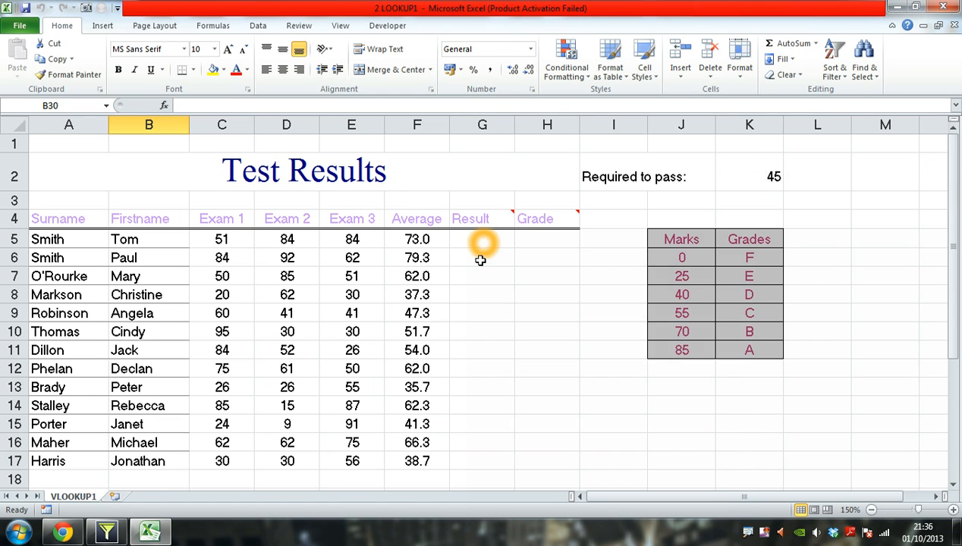
pyautogui.click(469, 468)
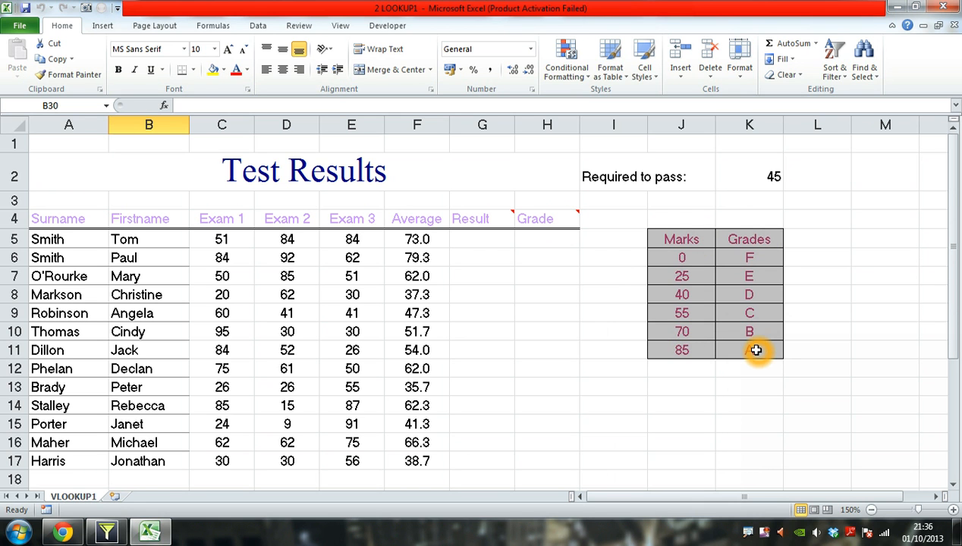
pyautogui.moveTo(482, 221)
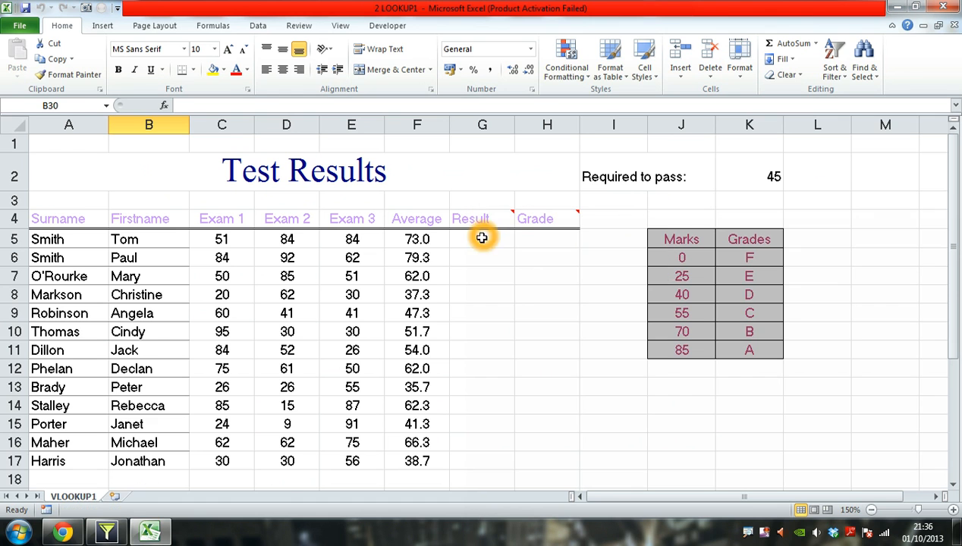
# - Name the required pass mark cell K2 as Pass
pyautogui.click(775, 170)
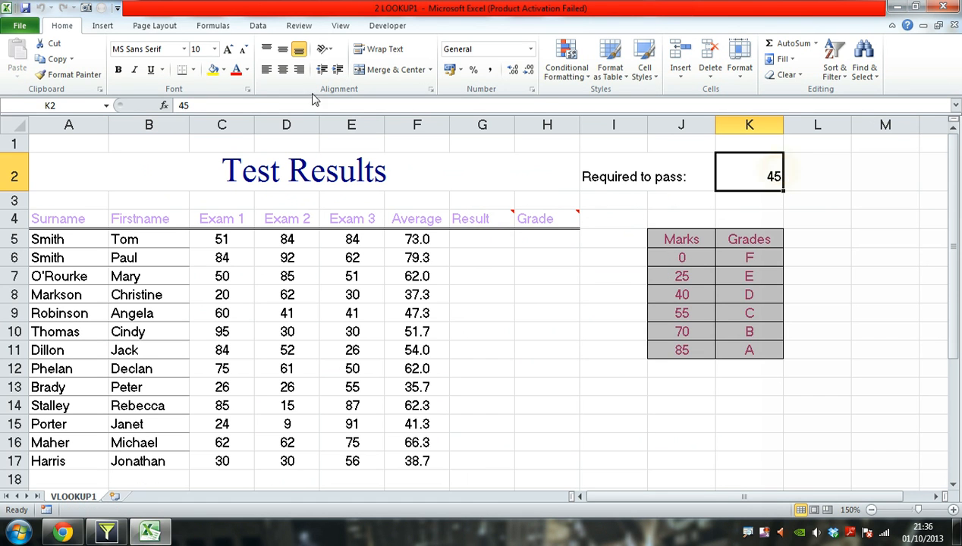
pyautogui.click(92, 105)
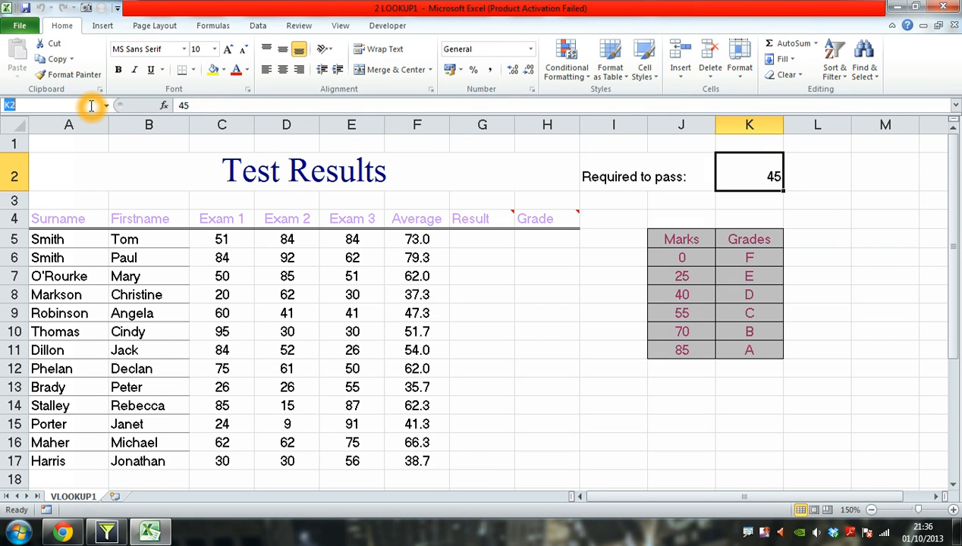
pyautogui.press('Return')
# - Enter the formula =IF(F5>=Pass,"Pass","Fail") in G5, the first cell of the Result column
pyautogui.click(466, 237)
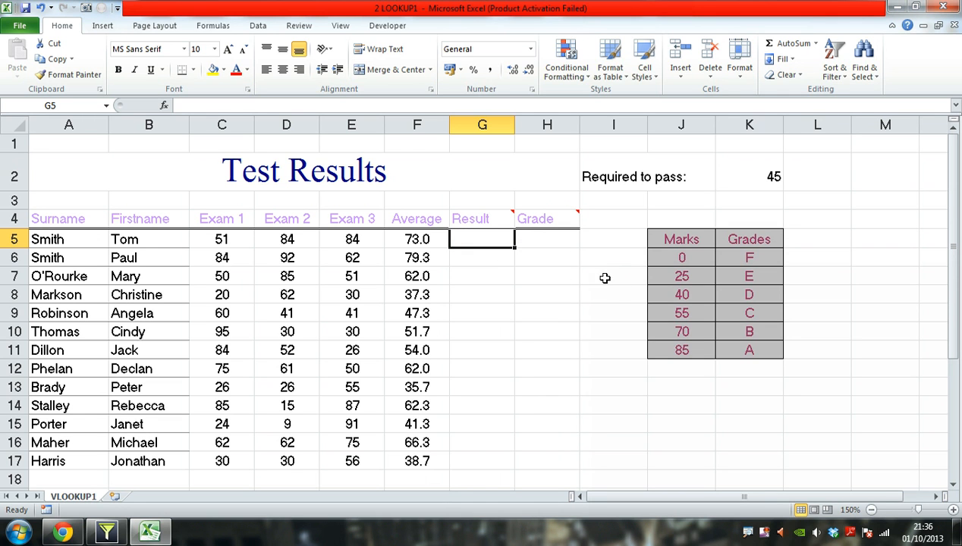
pyautogui.write('=')
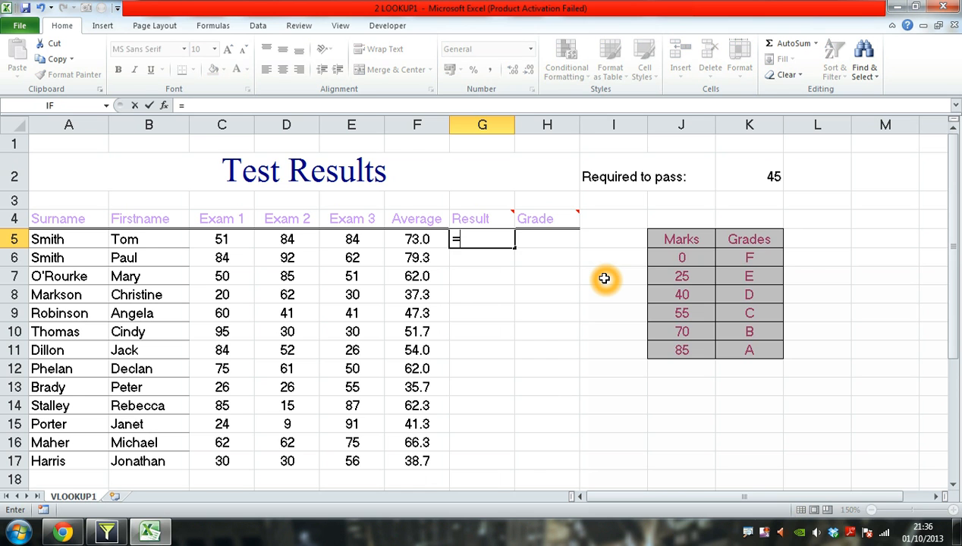
pyautogui.write('if(')
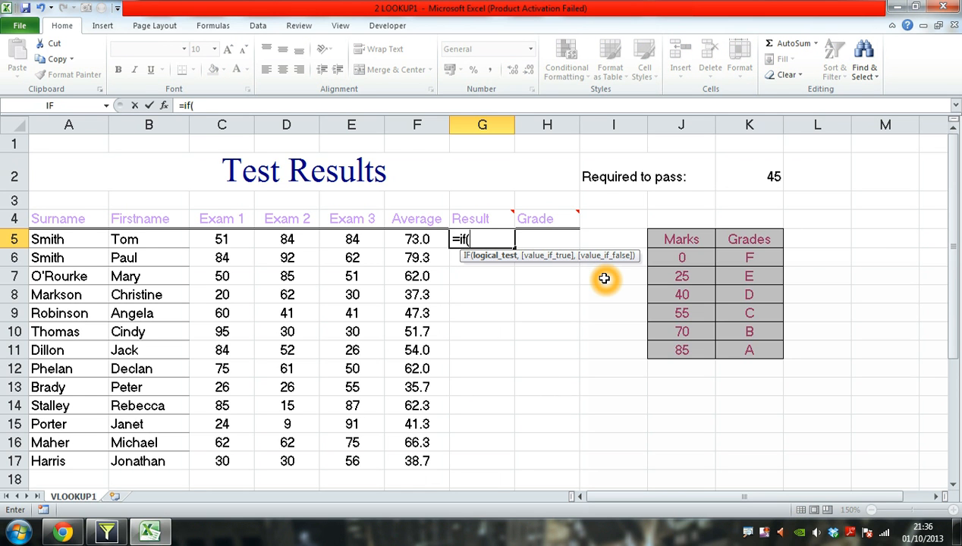
pyautogui.click(422, 240)
pyautogui.write('>')
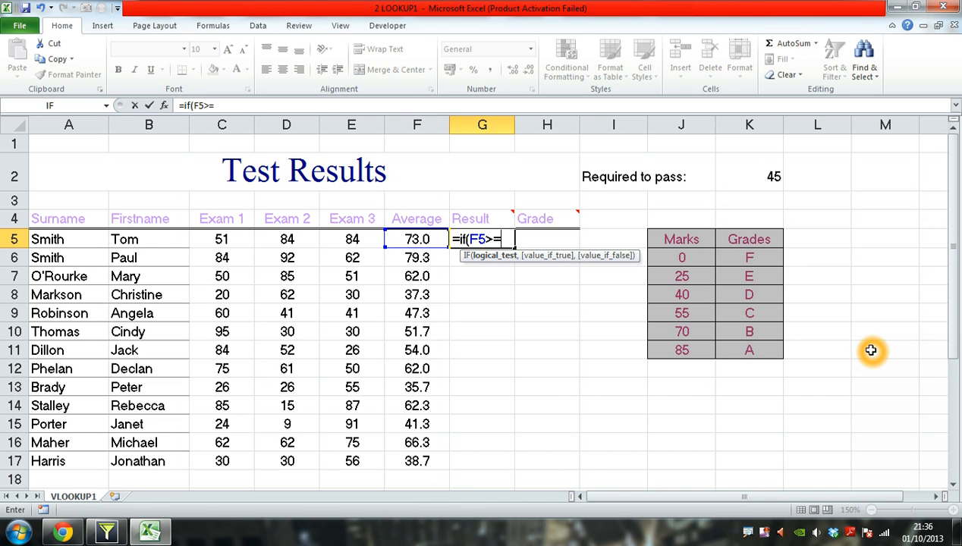
pyautogui.write('=')
pyautogui.click(770, 176)
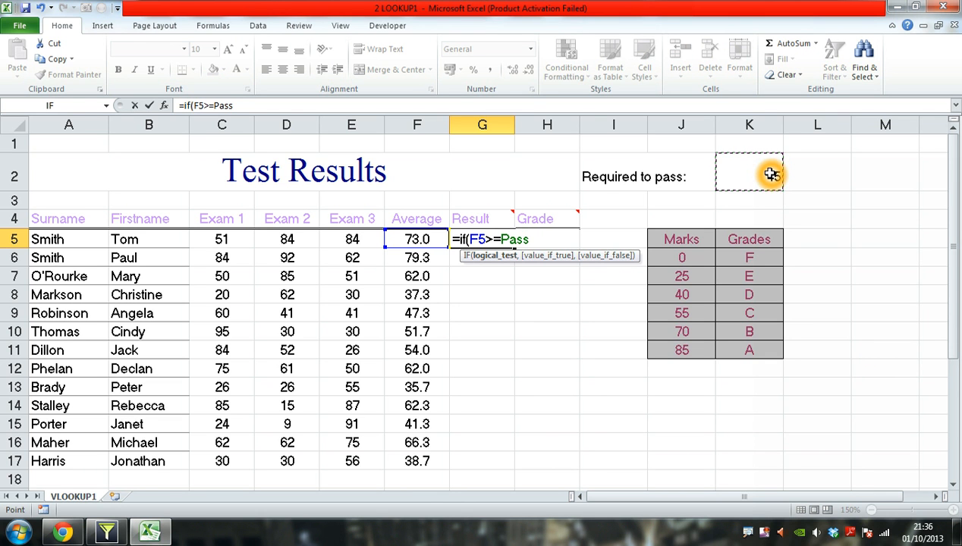
pyautogui.write(',')
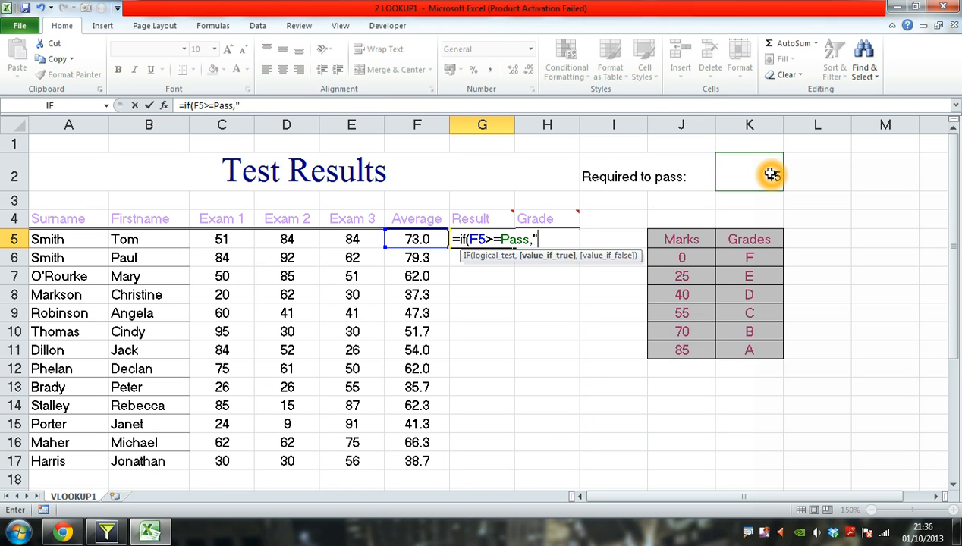
pyautogui.write('"Pass')
pyautogui.write(',"Fail')
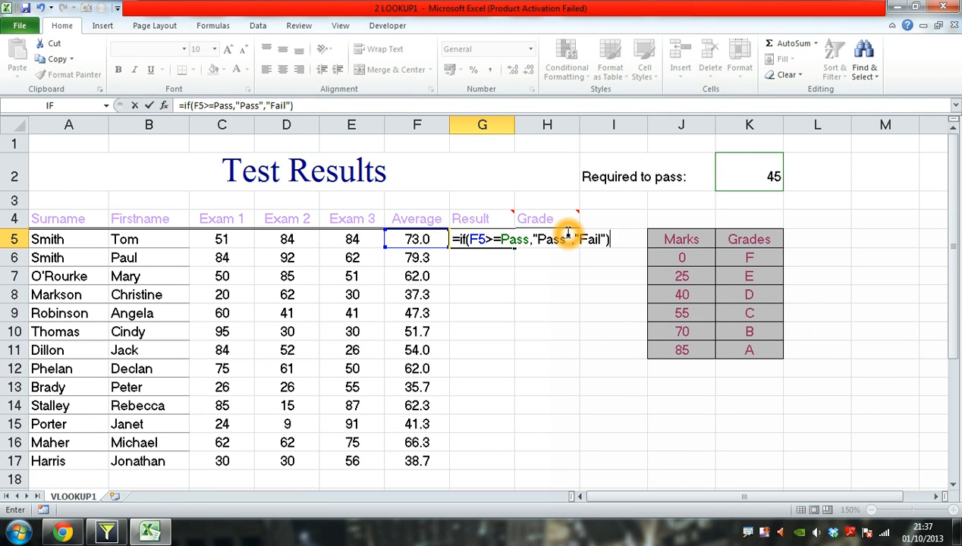
pyautogui.press('Return')
# - Fill the Result formula from G5 down to G17 for all the students
pyautogui.press('Up')
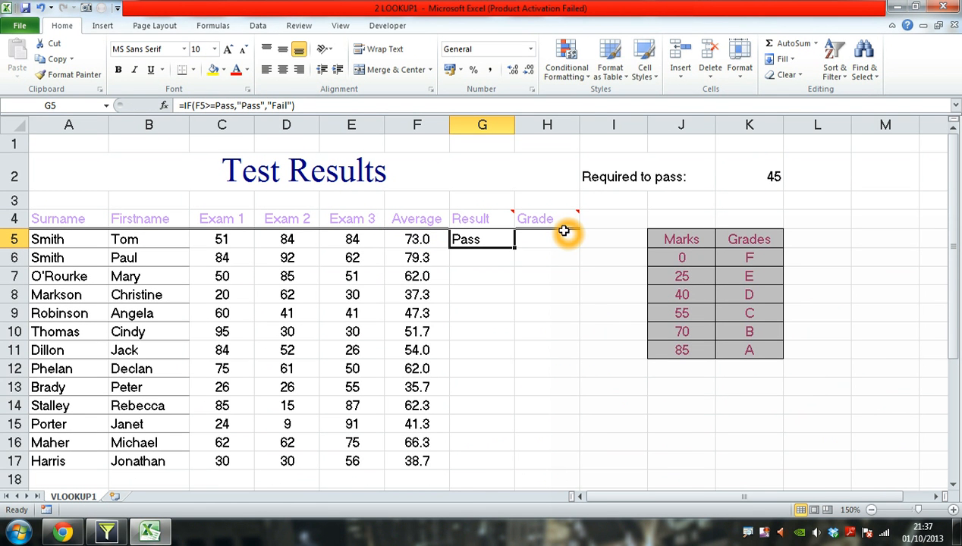
pyautogui.moveTo(513, 250); pyautogui.dragTo(492, 461)
pyautogui.click(490, 459)
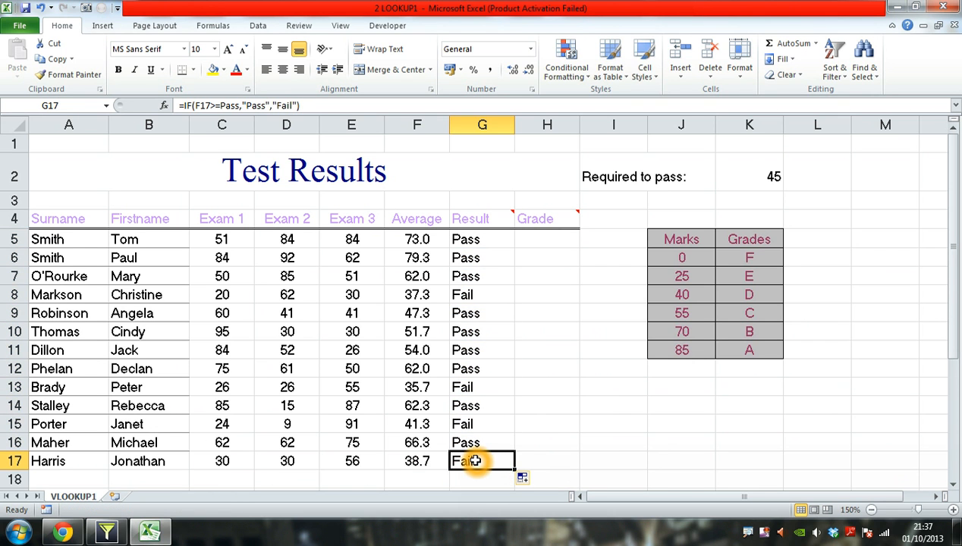
pyautogui.moveTo(534, 219)
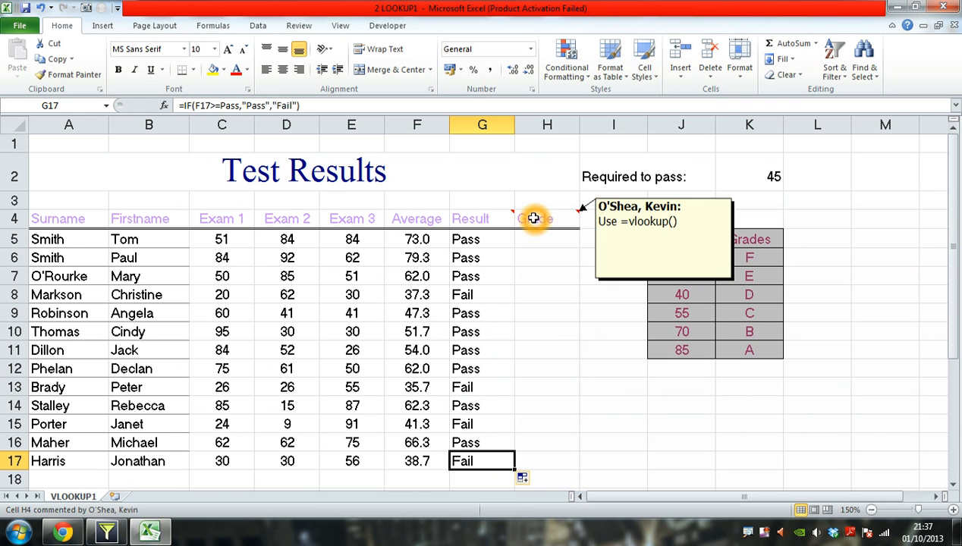
pyautogui.click(534, 237)
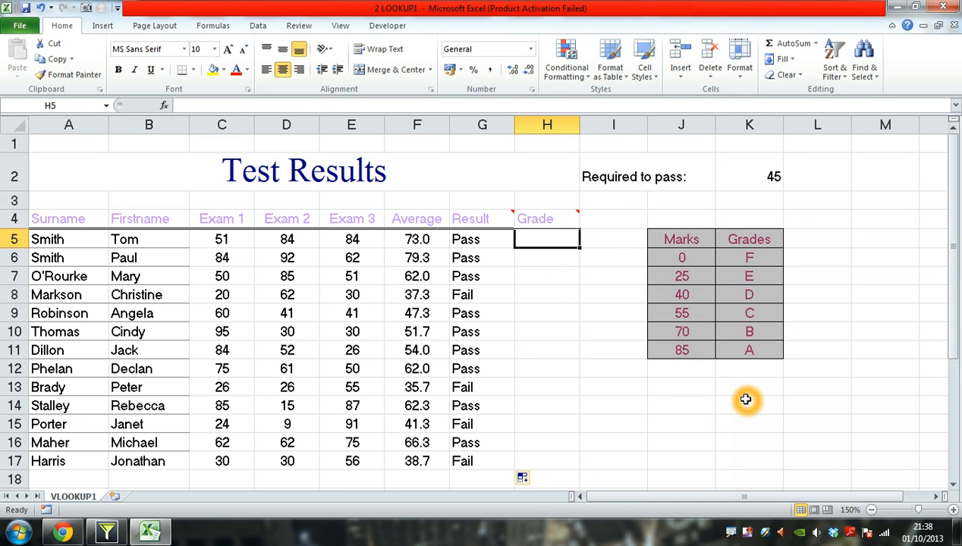
pyautogui.write('=')
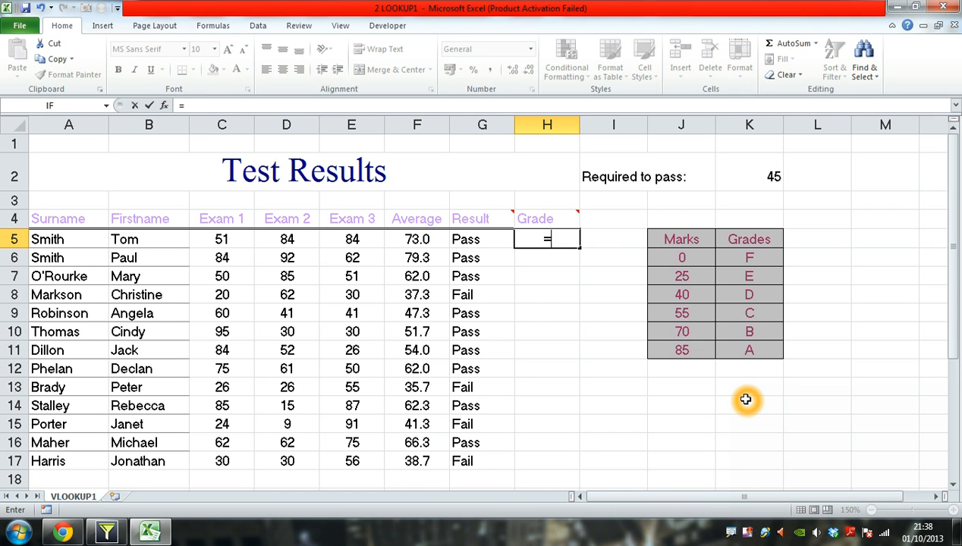
pyautogui.write('vl')
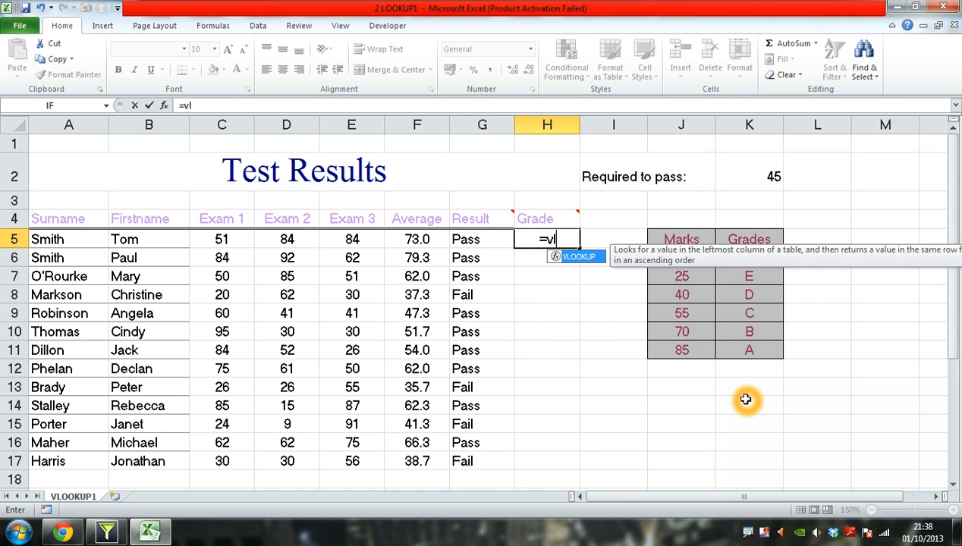
pyautogui.write('ookup')
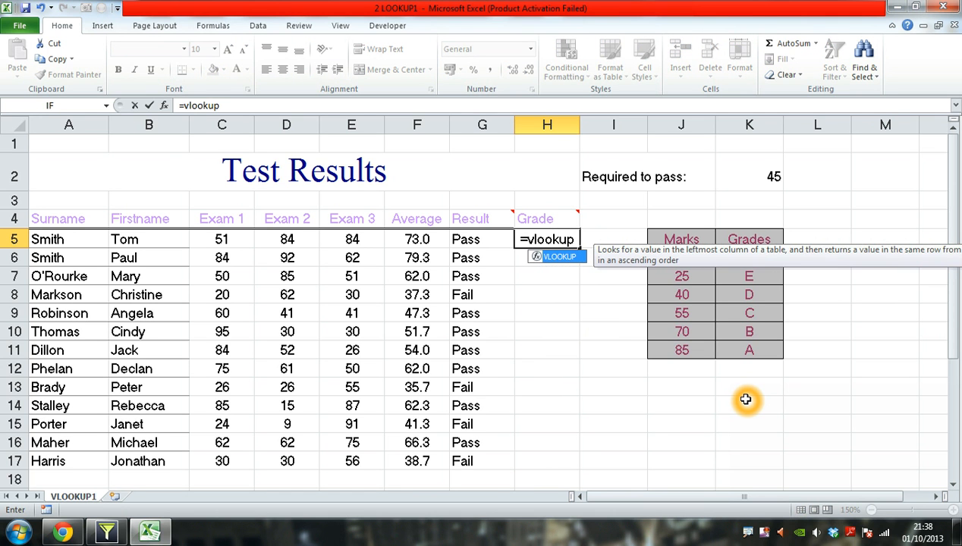
pyautogui.write('(')
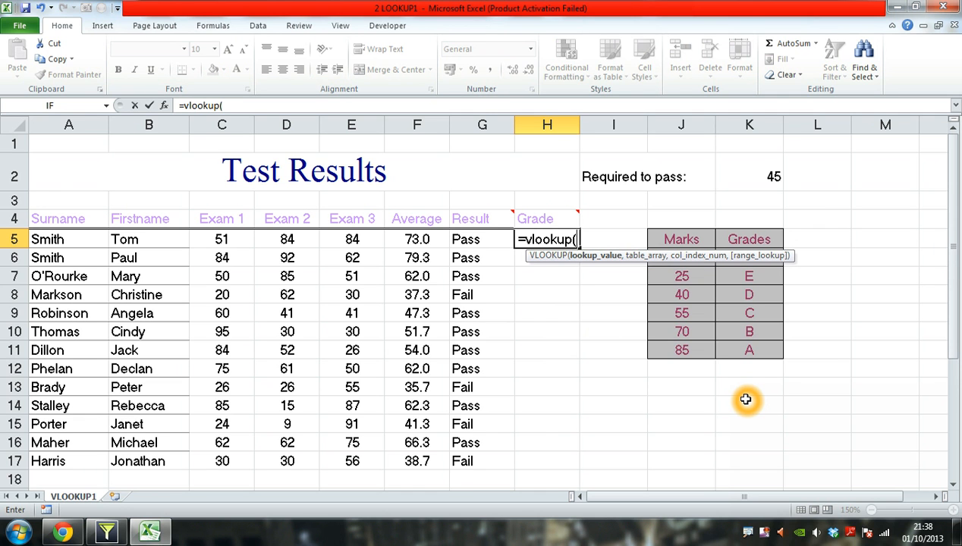
pyautogui.press('BackSpace')
pyautogui.press('BackSpace')
pyautogui.press('BackSpace')
pyautogui.press('BackSpace')
pyautogui.press('BackSpace')
pyautogui.press('BackSpace')
pyautogui.press('BackSpace')
pyautogui.press('BackSpace')
pyautogui.press('BackSpace')
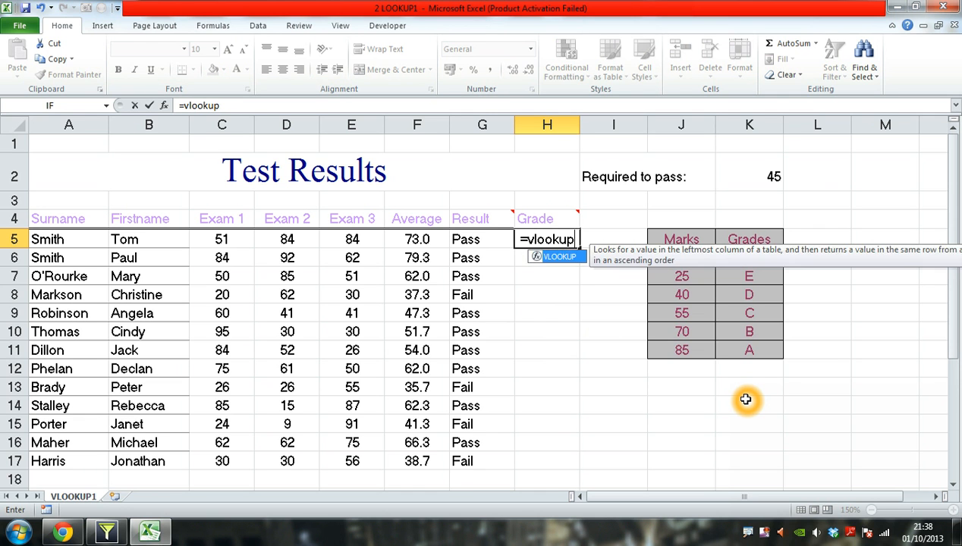
pyautogui.press('Return')
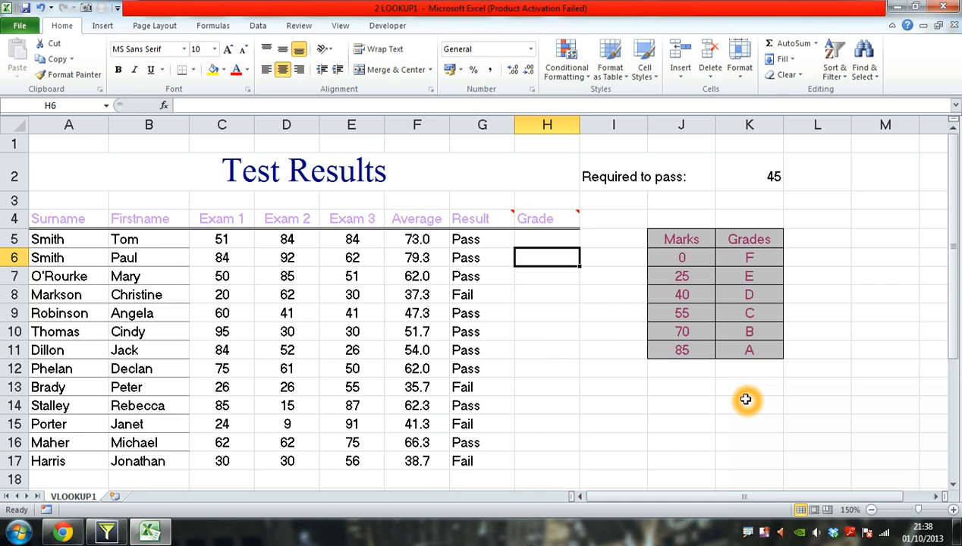
# - Name the Marks and Grades table J5:K11 as Grades, then reselect the table to check its name
pyautogui.scroll(-4, 692, 389)
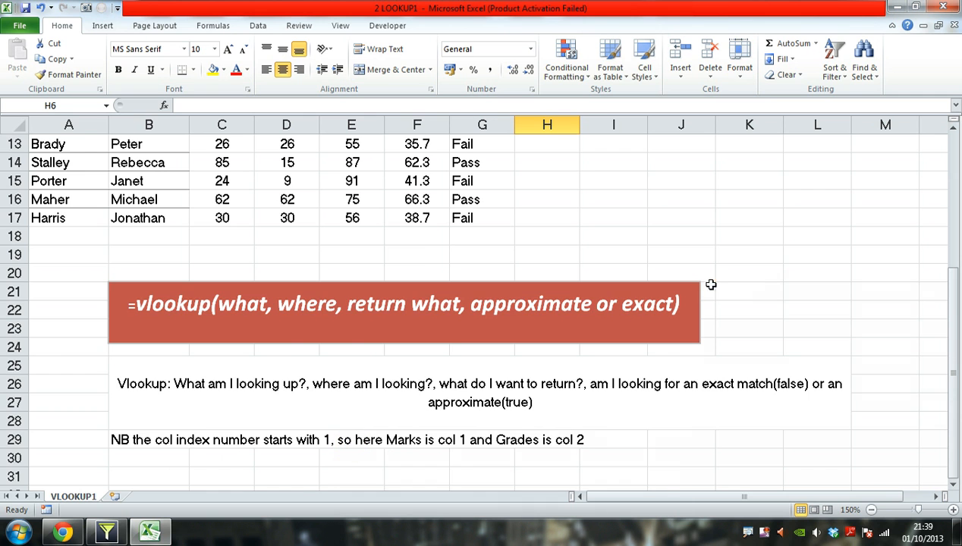
pyautogui.scroll(2, 711, 285)
pyautogui.scroll(2, 711, 286)
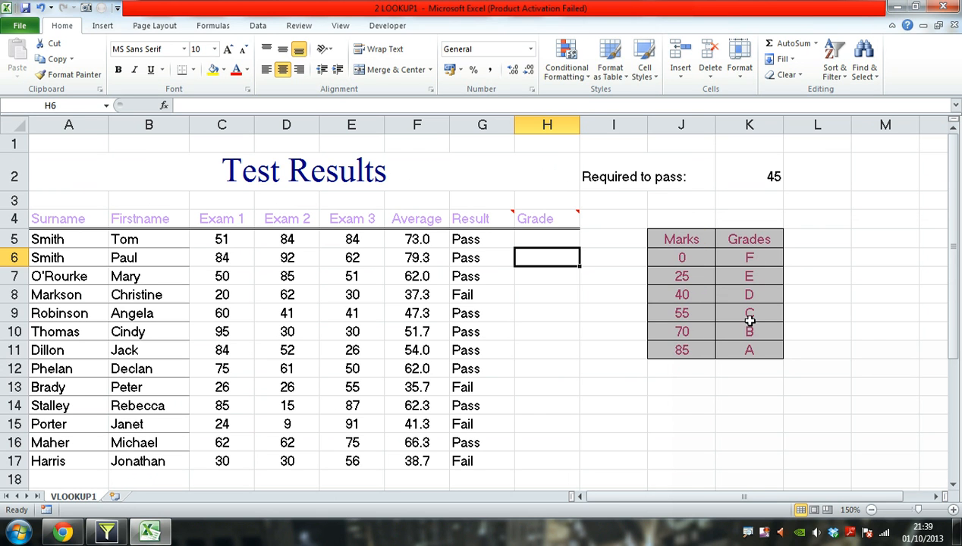
pyautogui.moveTo(681, 239); pyautogui.dragTo(730, 349)
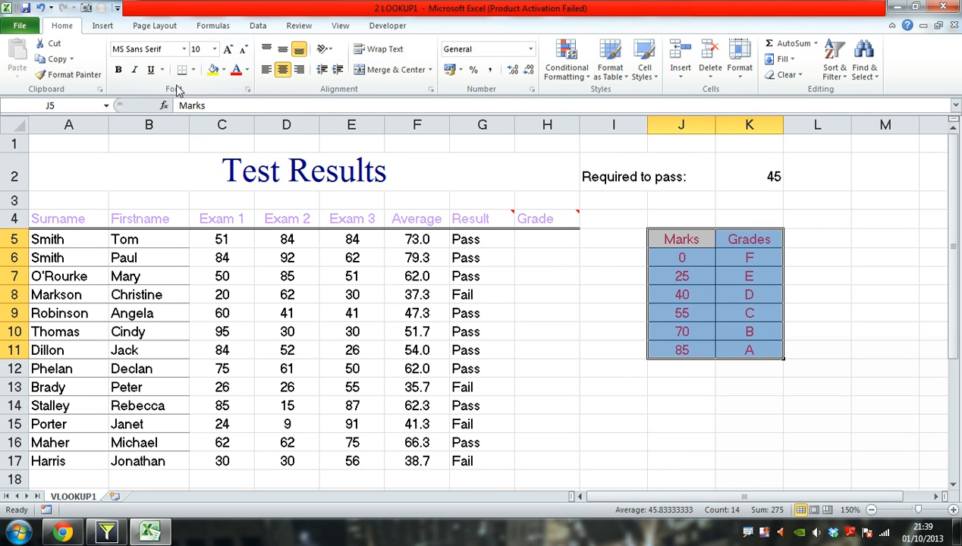
pyautogui.click(77, 104)
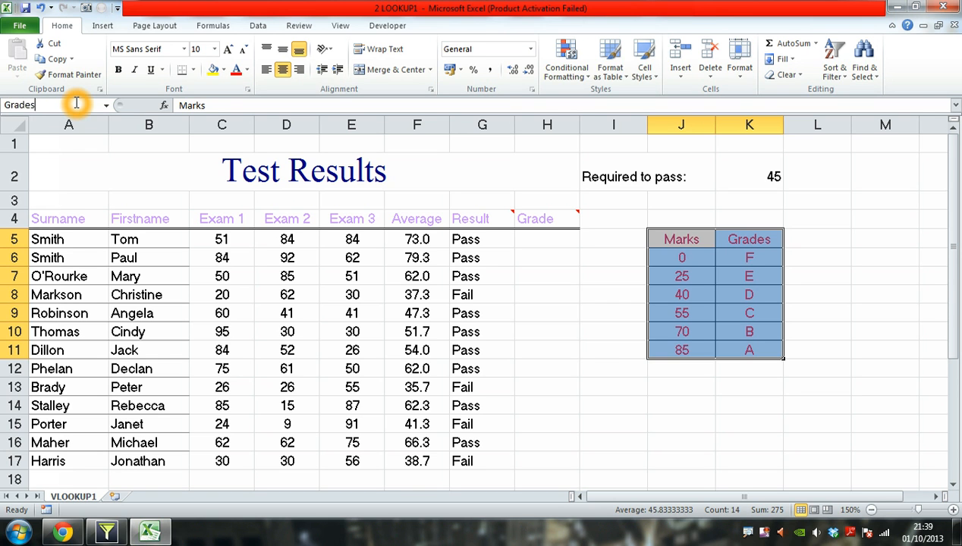
pyautogui.press('Return')
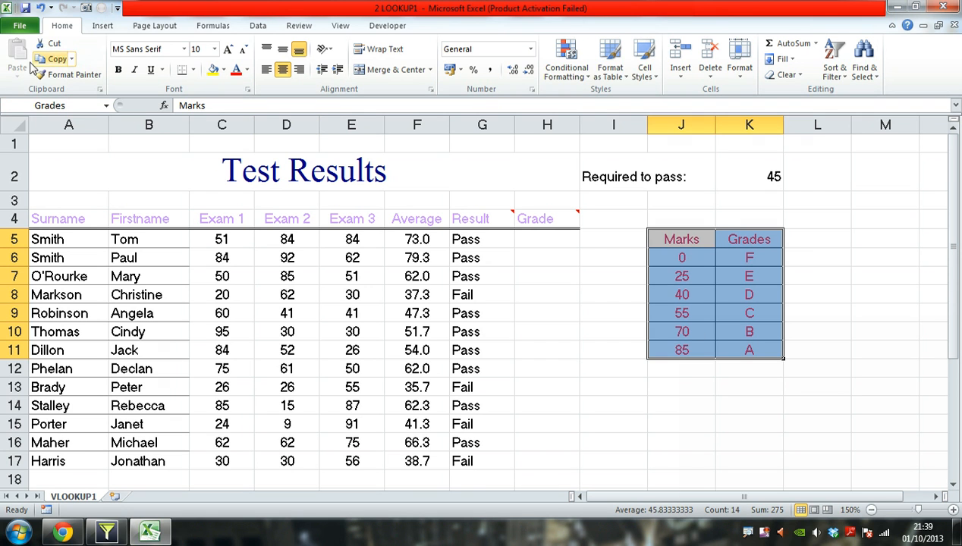
pyautogui.click(546, 238)
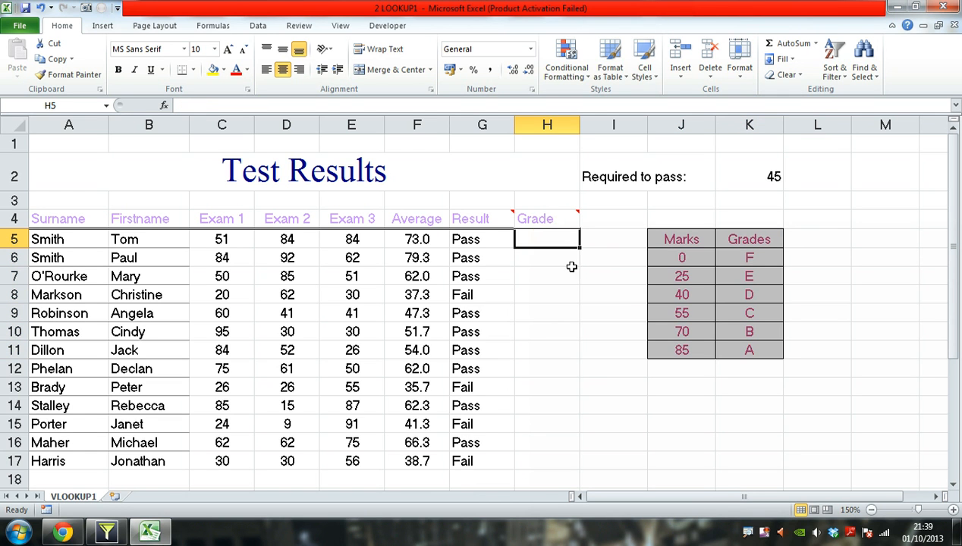
pyautogui.moveTo(676, 242); pyautogui.dragTo(749, 349)
pyautogui.click(87, 106)
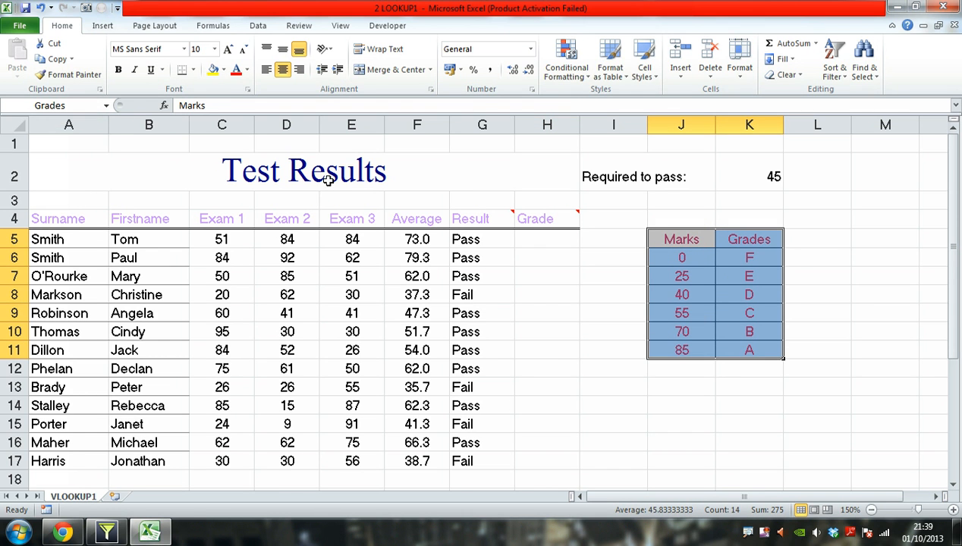
# - Start a VLOOKUP formula in H5, the first Grade cell, with F5 as the lookup value and the Grades range as the table array
pyautogui.click(534, 239)
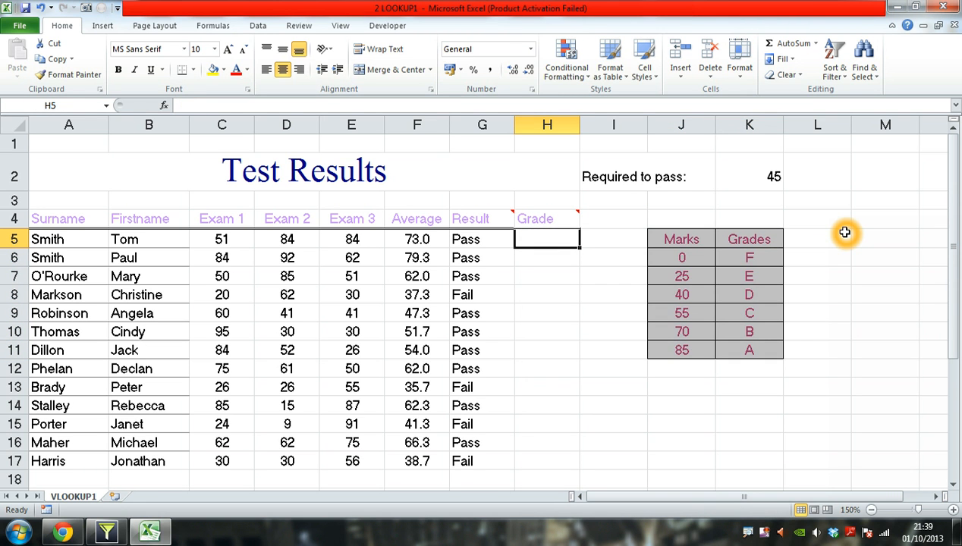
pyautogui.write('=vl')
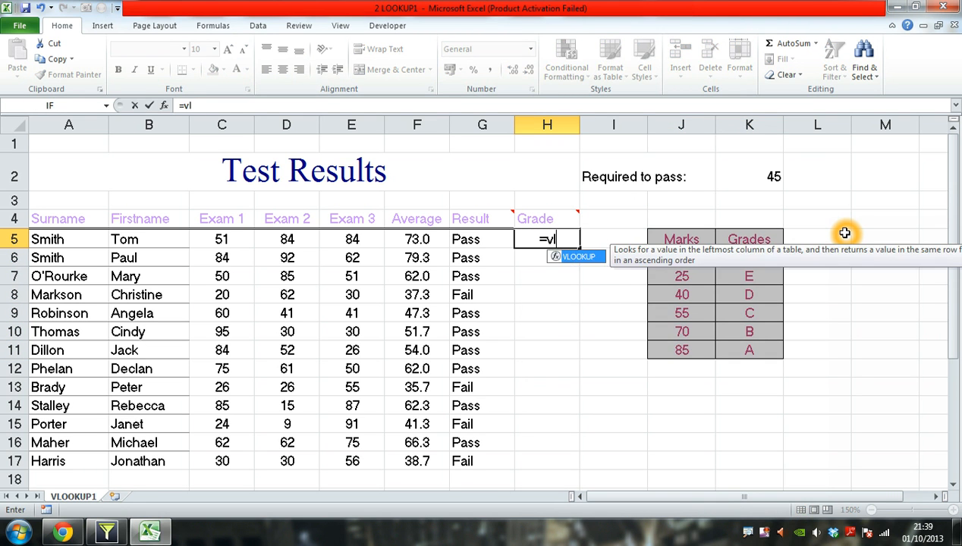
pyautogui.write('ookup(')
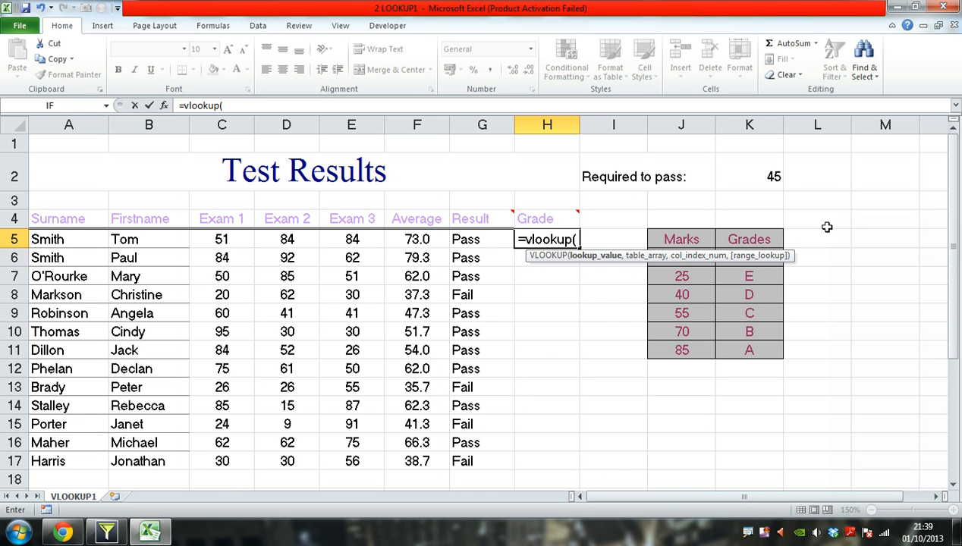
pyautogui.click(417, 239)
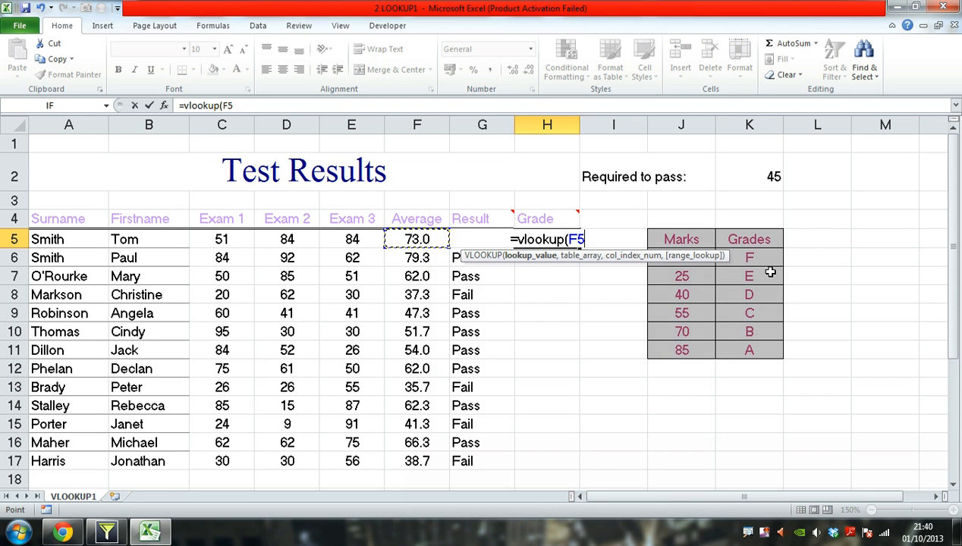
pyautogui.write(',')
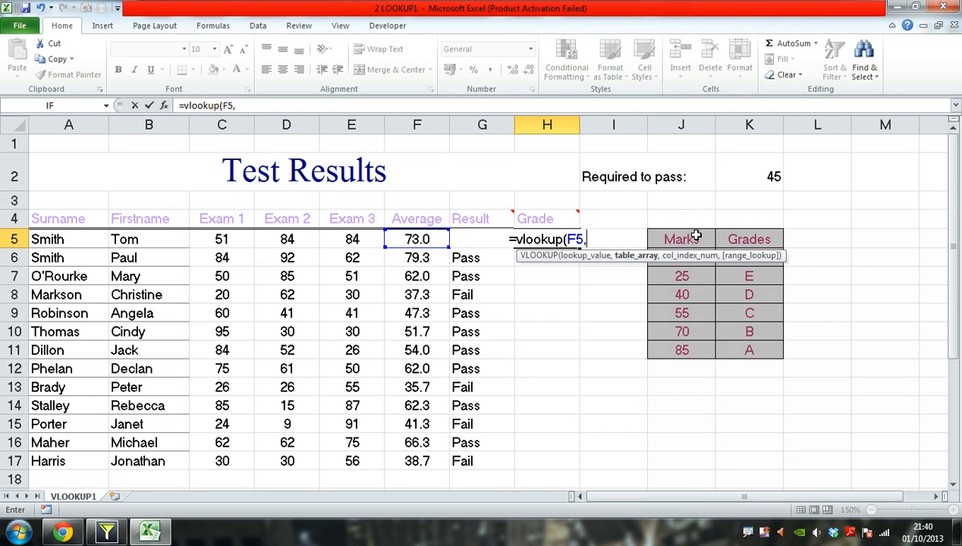
pyautogui.moveTo(694, 239); pyautogui.dragTo(748, 353)
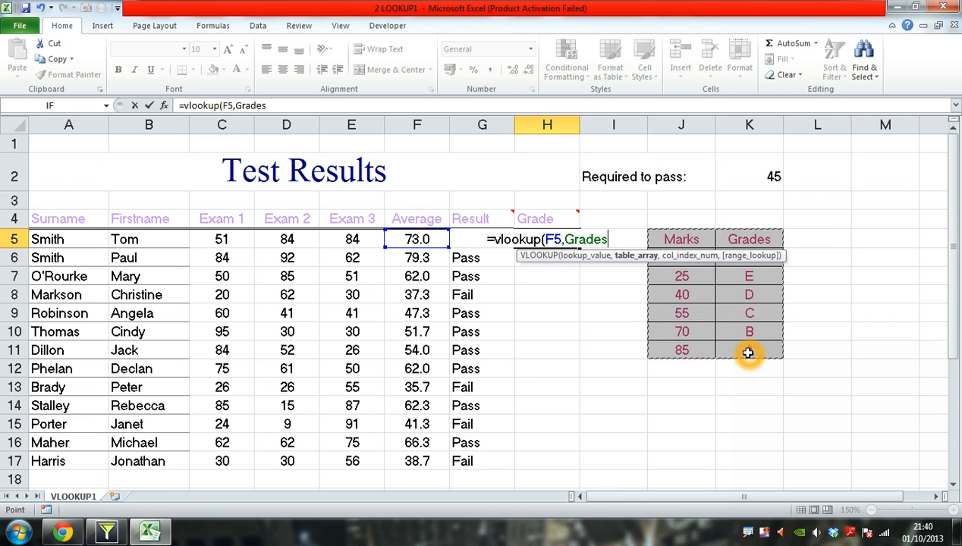
pyautogui.write(',')
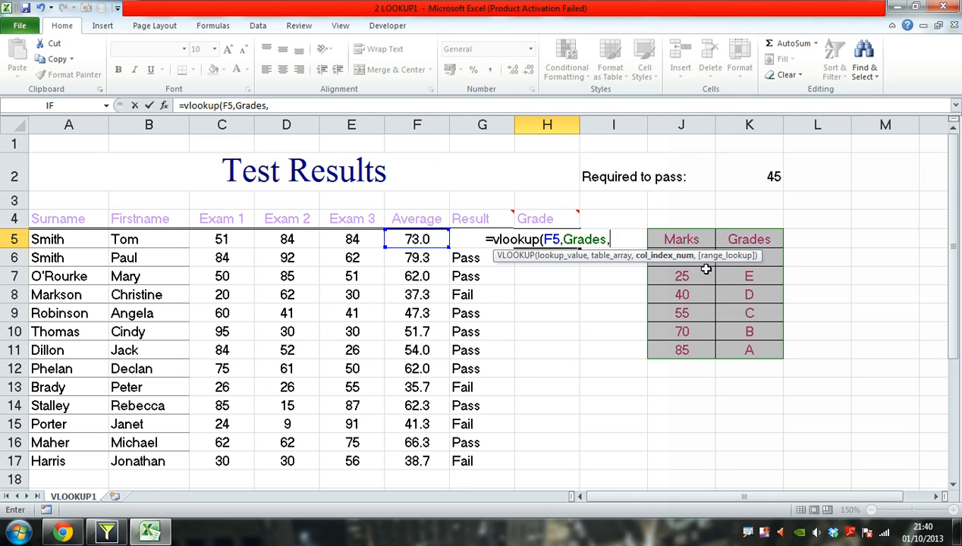
# - Complete the VLOOKUP formula in H5 with column index 2 and TRUE for an approximate match
pyautogui.click(730, 274)
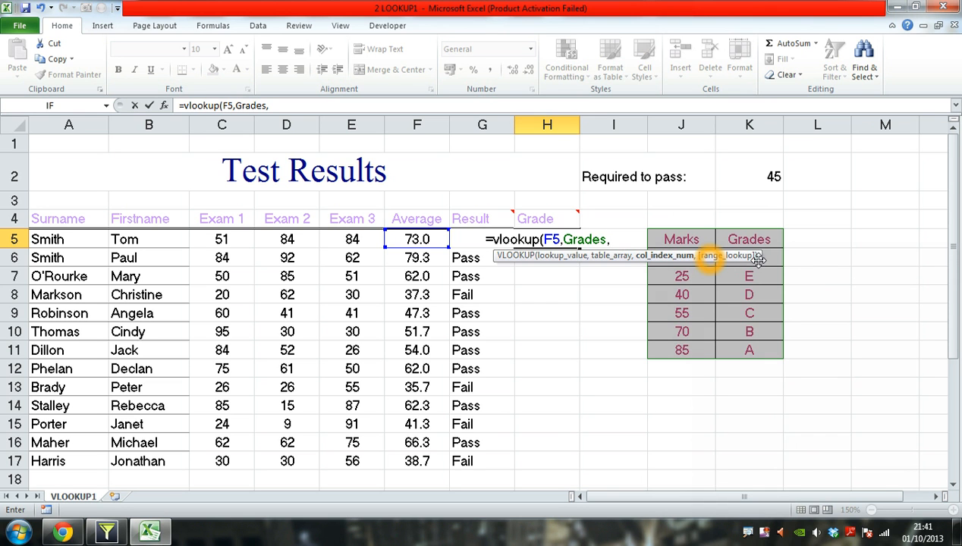
pyautogui.write('2')
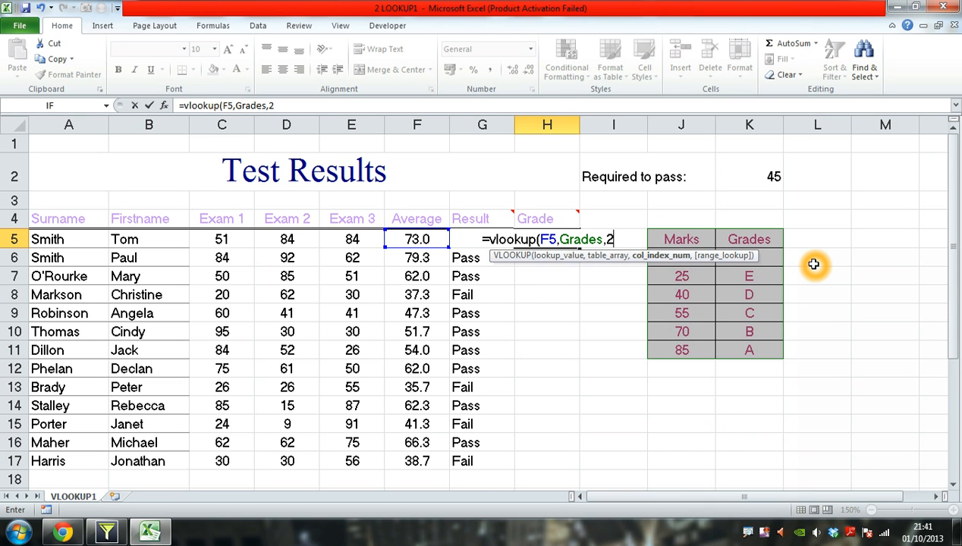
pyautogui.write(',')
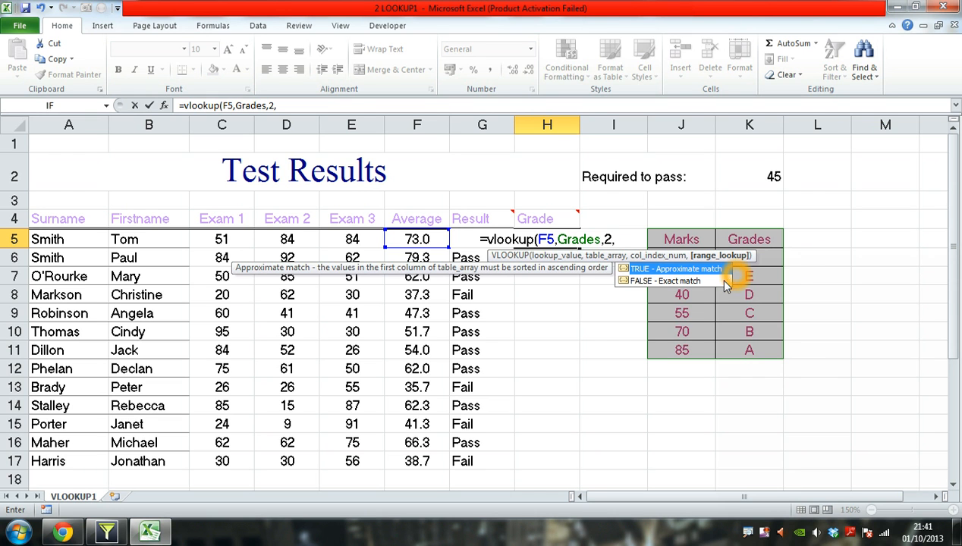
pyautogui.click(684, 285)
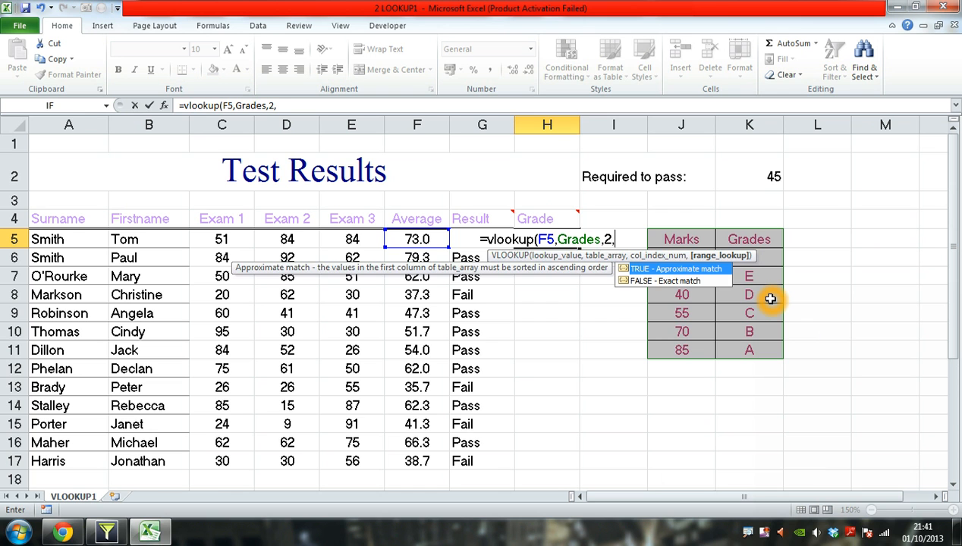
pyautogui.press('Right')
pyautogui.press('BackSpace')
pyautogui.press('BackSpace')
pyautogui.press('Down')
pyautogui.press('Up')
pyautogui.press('Down')
pyautogui.press('Up')
pyautogui.press('Tab')
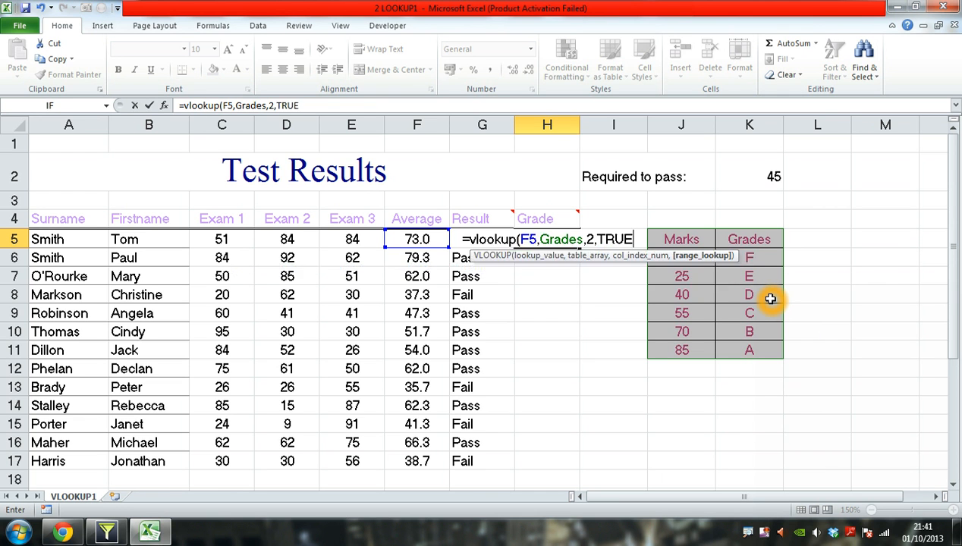
pyautogui.write(')')
pyautogui.press('Return')
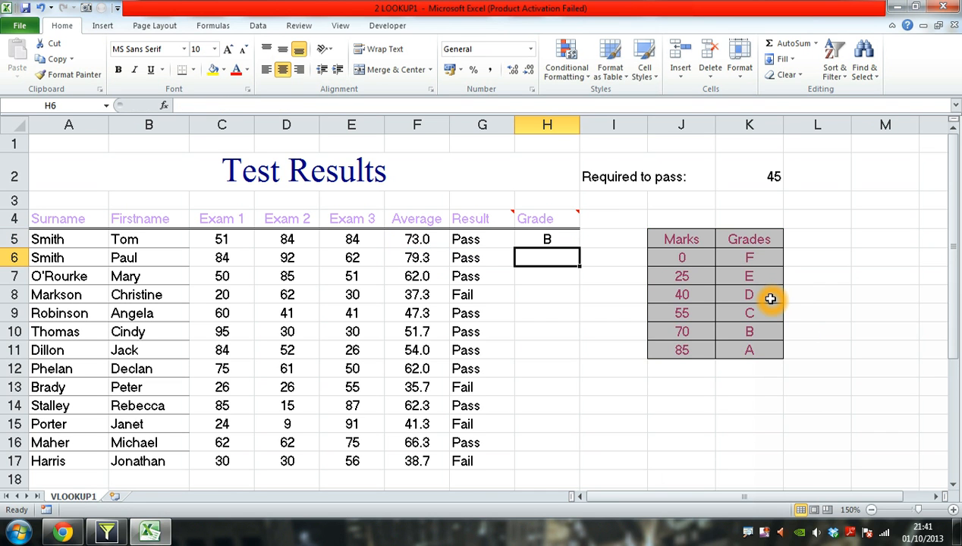
# - Fill the Grade formula from H5 down to H17 for all the students, and check the copied formula in H6 and the average in F11
pyautogui.click(560, 241)
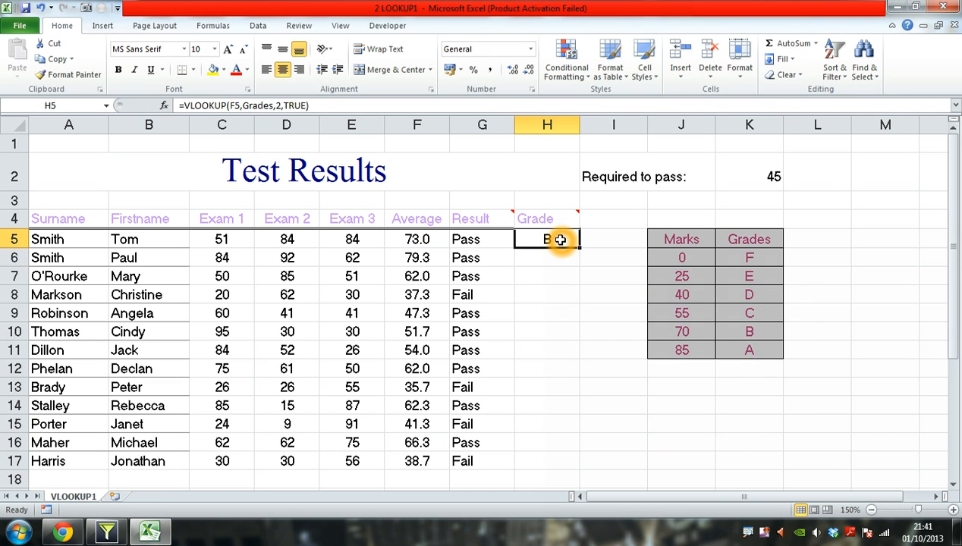
pyautogui.moveTo(579, 247); pyautogui.dragTo(574, 467)
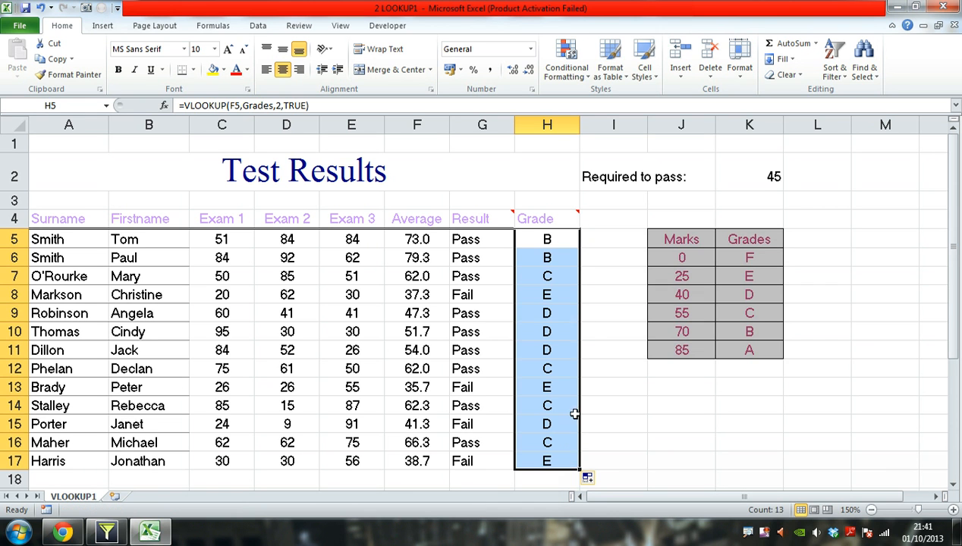
pyautogui.click(557, 261)
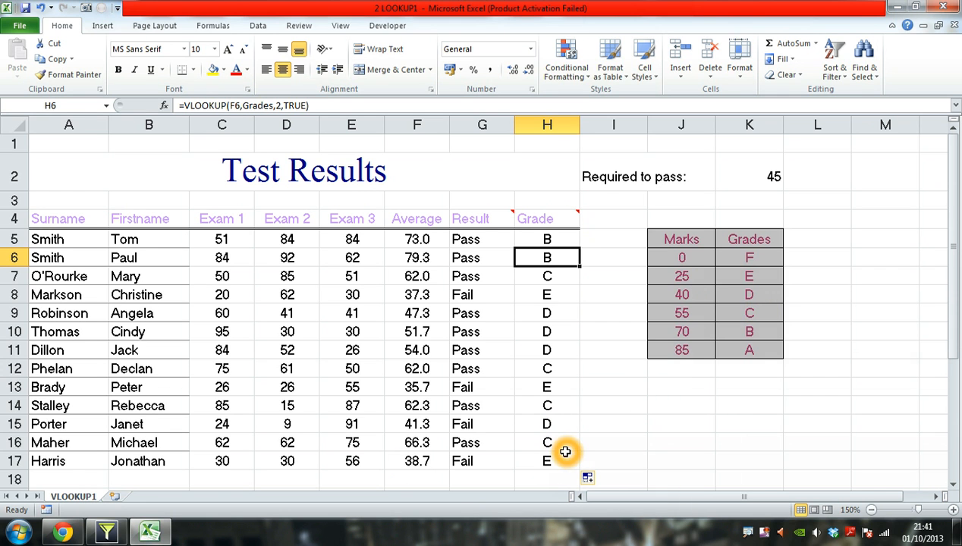
pyautogui.click(427, 350)
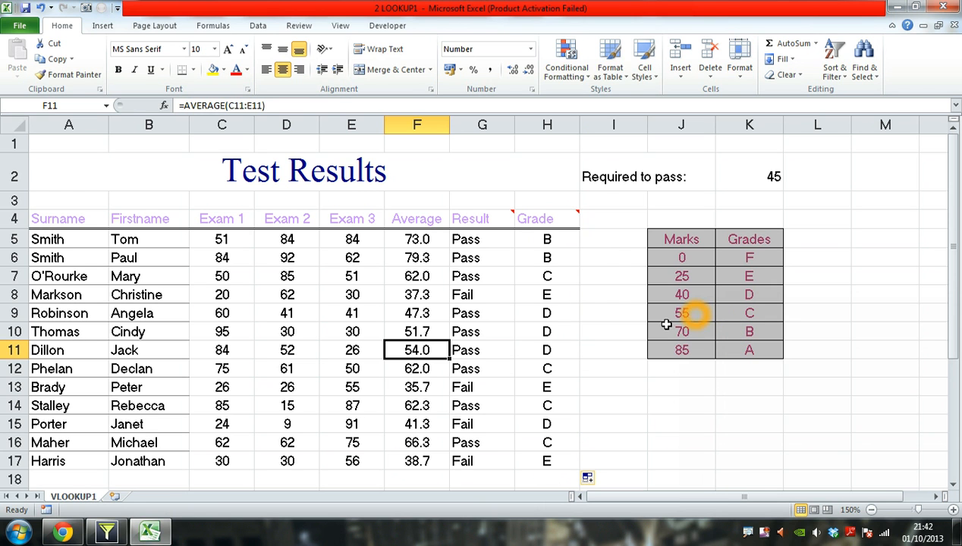
pyautogui.click(614, 387)
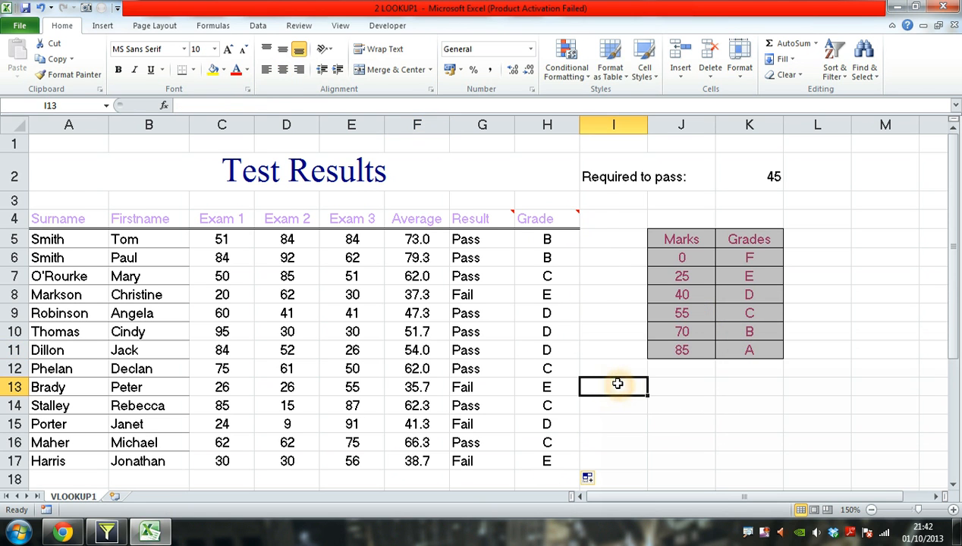